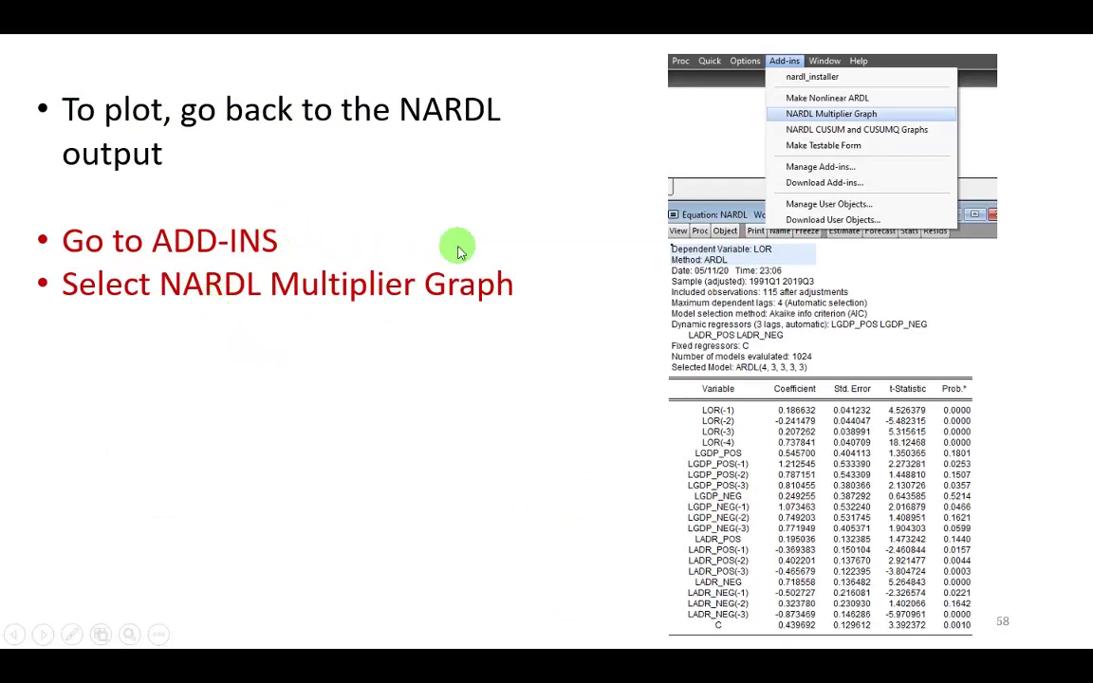
Switch to EViews and inspect the F-bounds test statistic in the NARDL equation output
key(Escape)
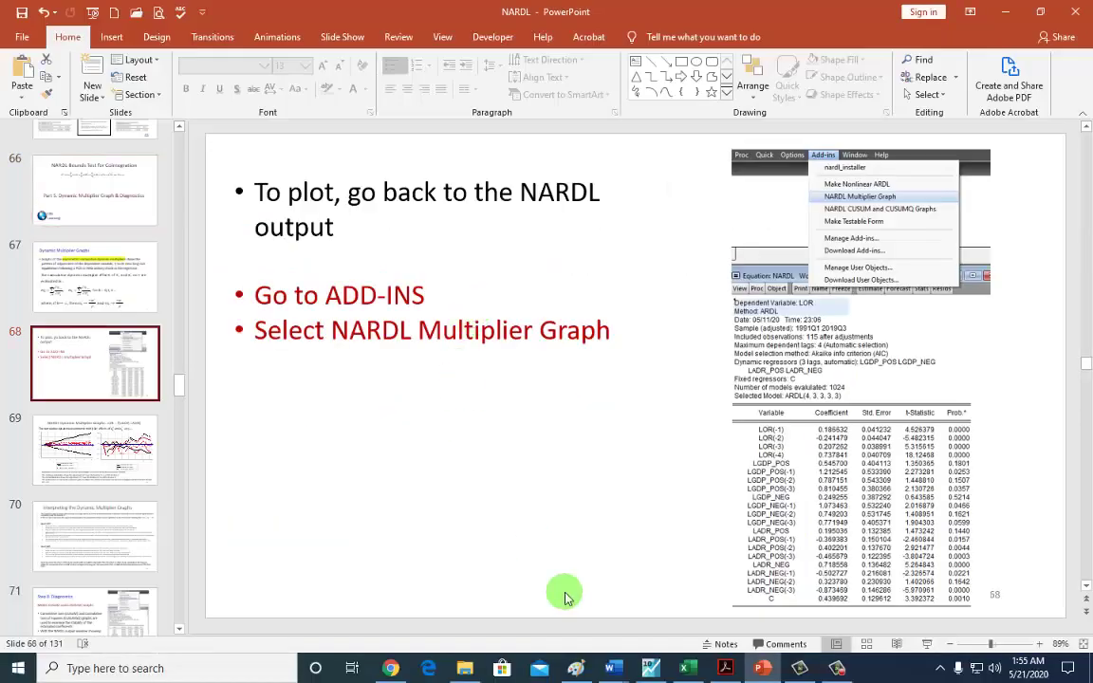
click(649, 671)
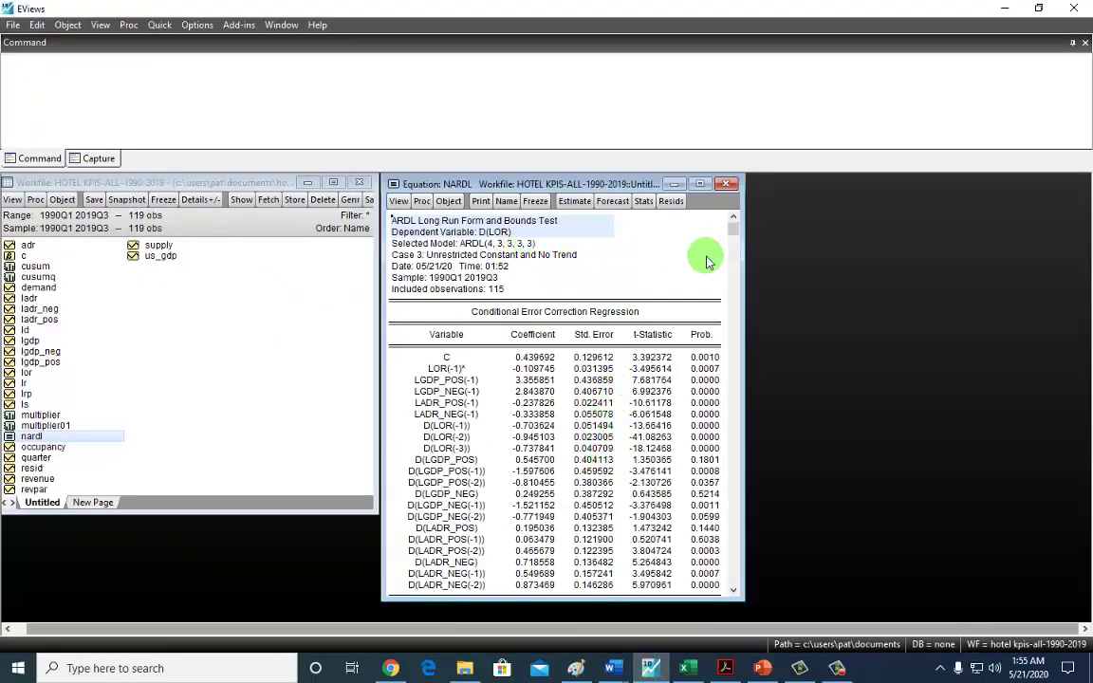
drag(732, 231, 732, 402)
click(529, 357)
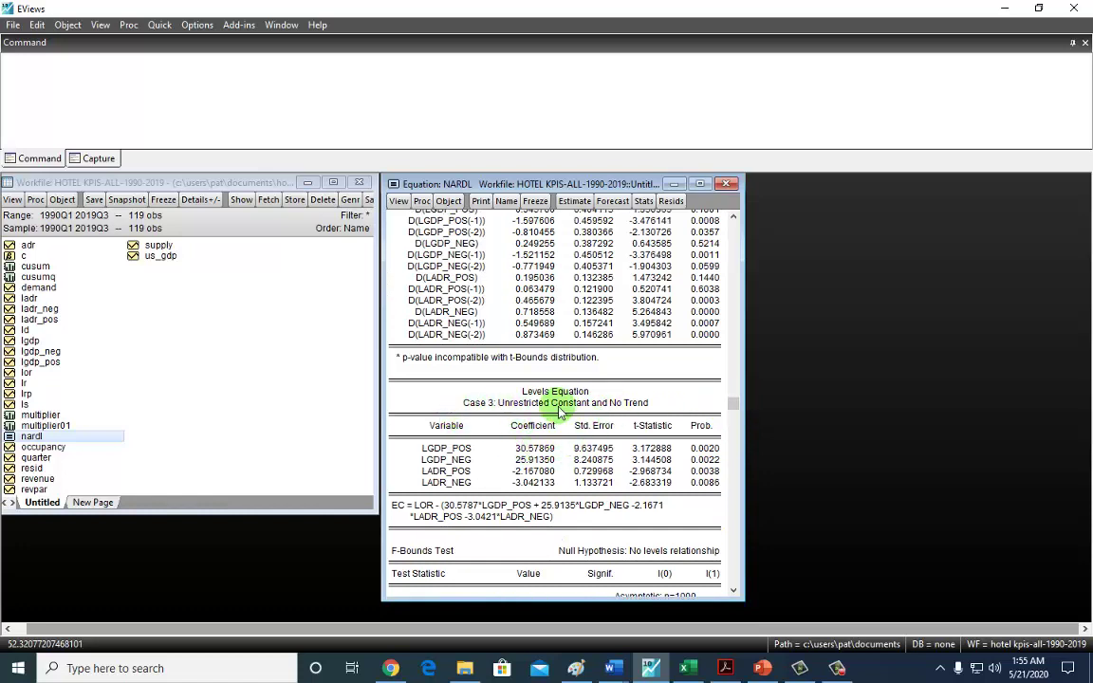
drag(732, 407, 732, 244)
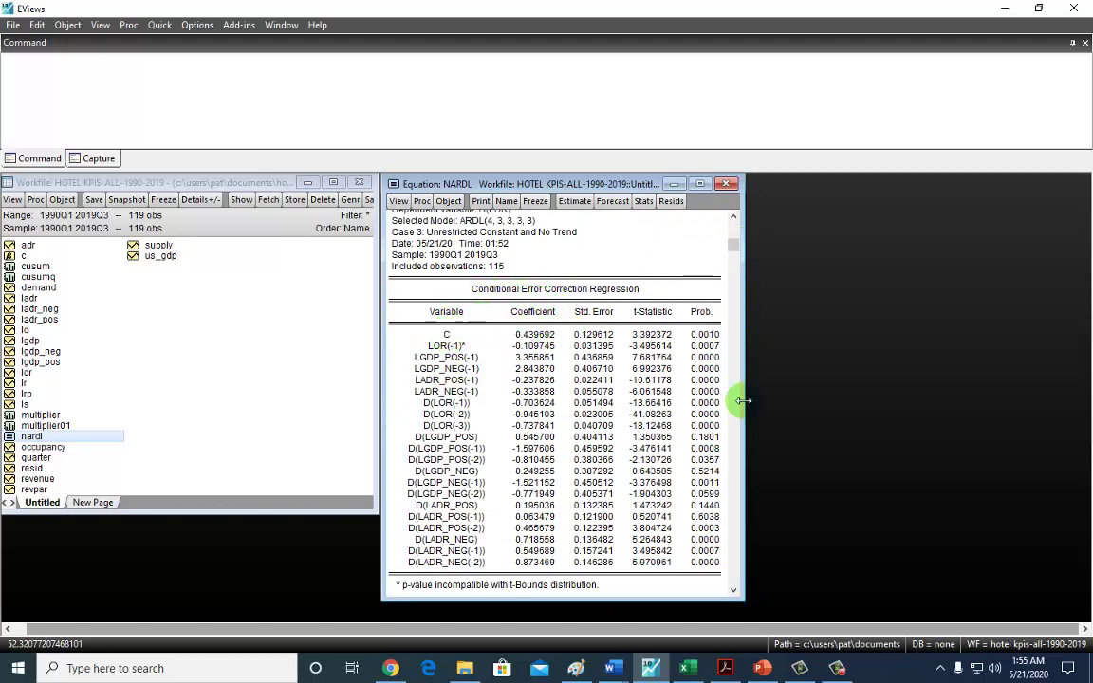
scroll(588, 294, up, 1)
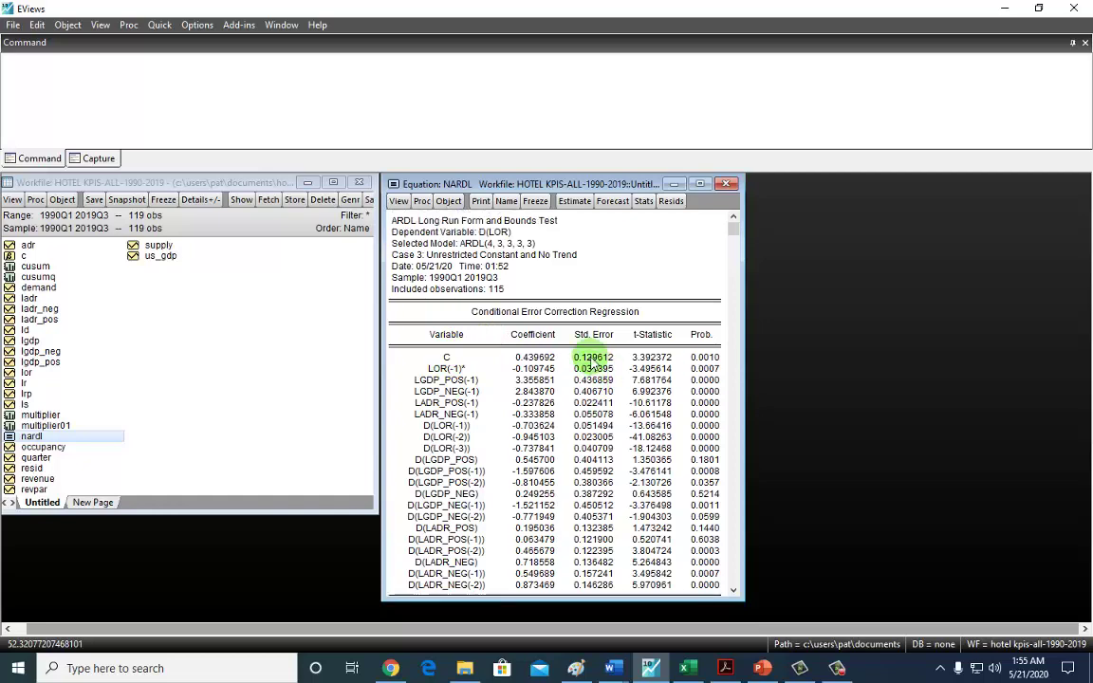
Re-run the NARDL estimation for LOR and review the LGDP_POS/NEG and LADR lag coefficients
click(575, 202)
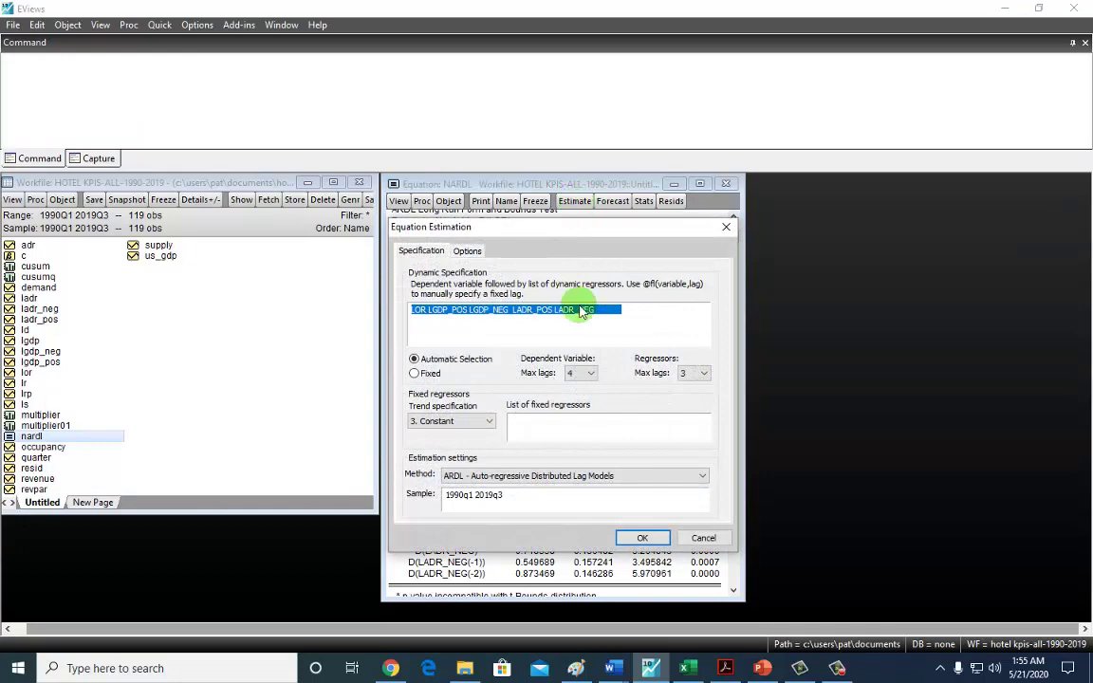
click(643, 539)
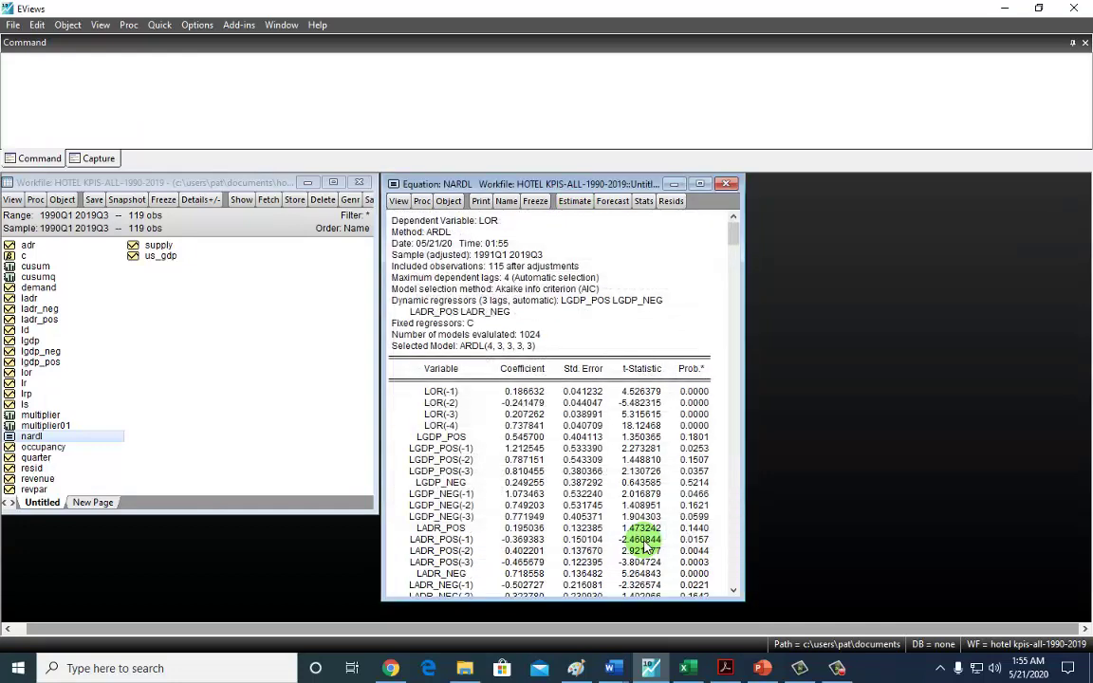
click(525, 220)
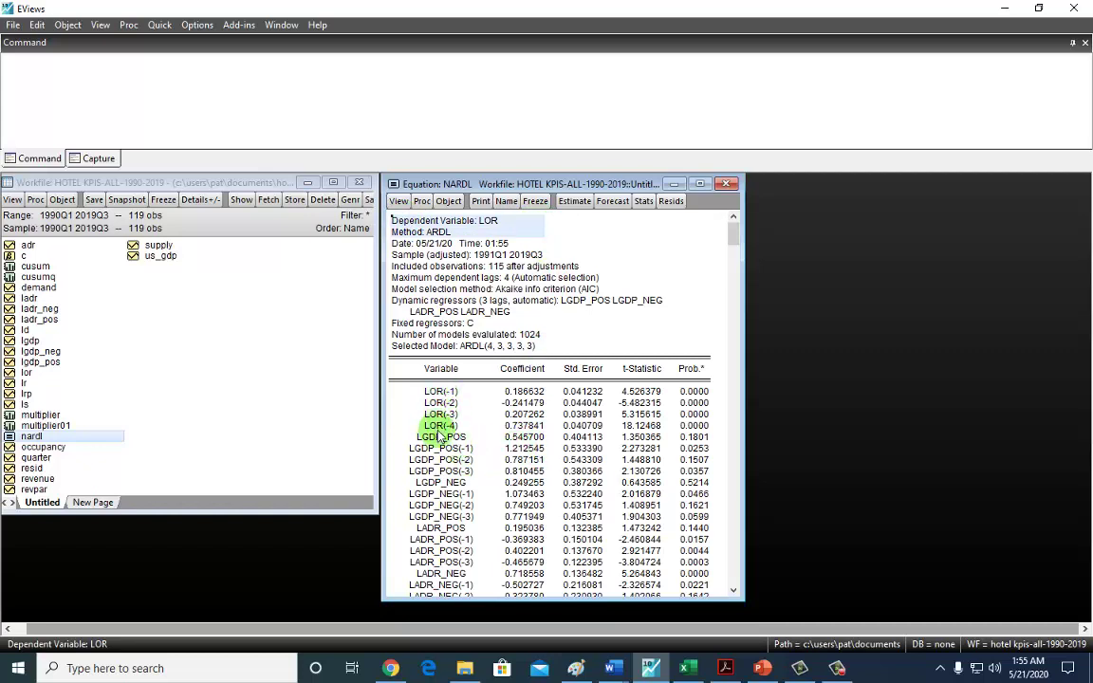
drag(431, 494, 436, 581)
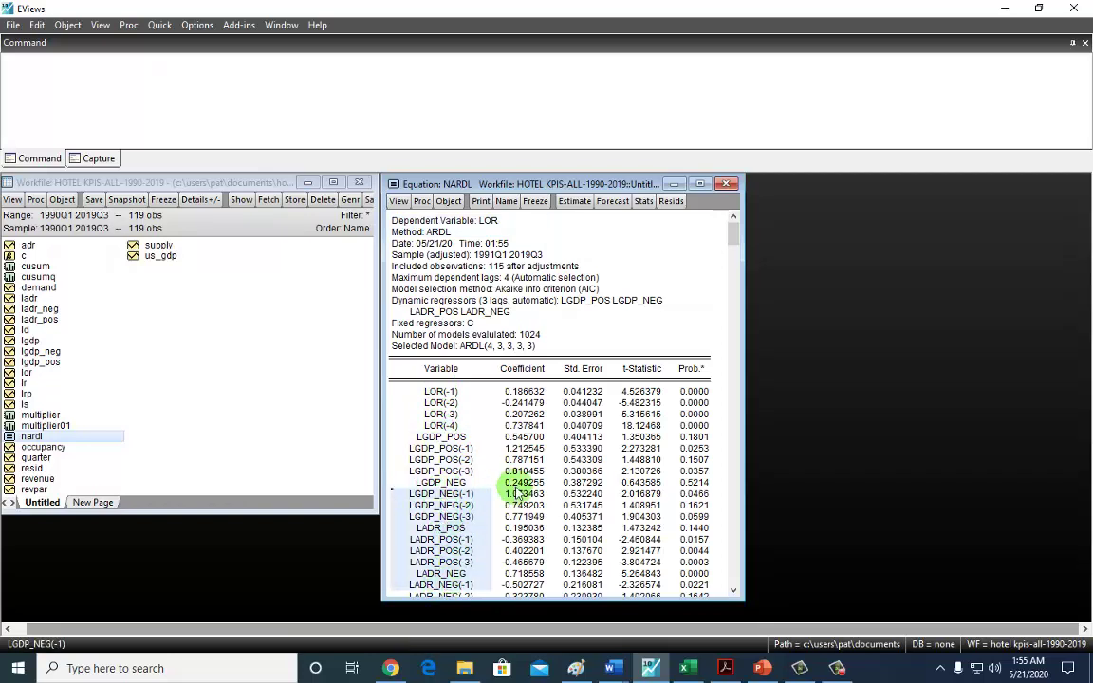
click(581, 459)
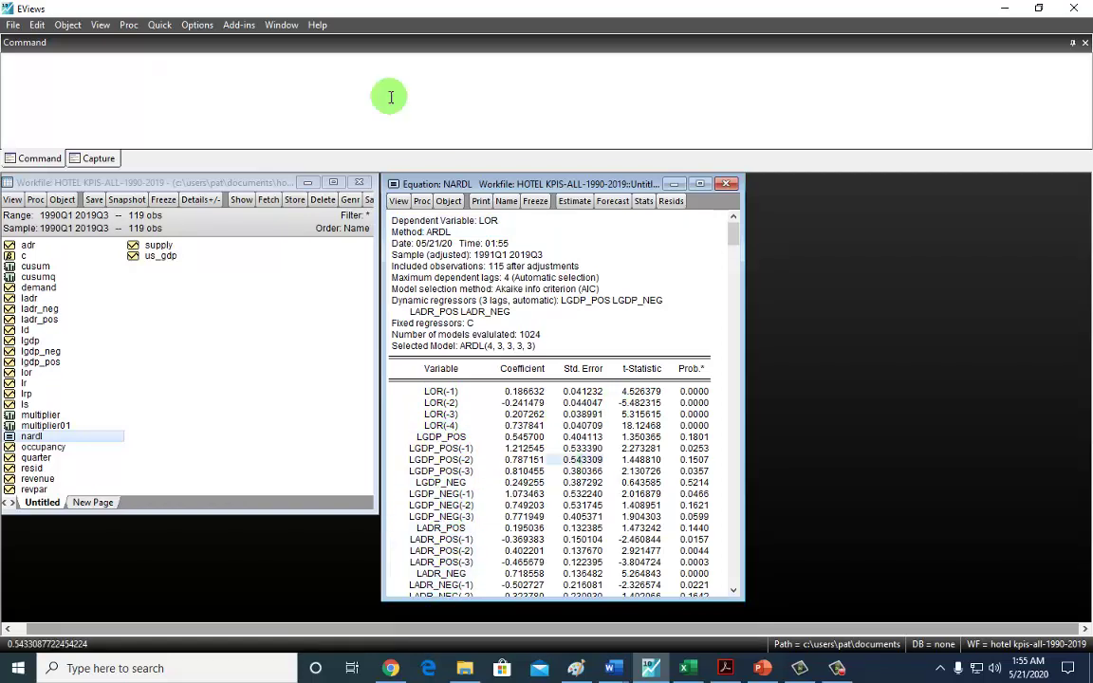
click(240, 25)
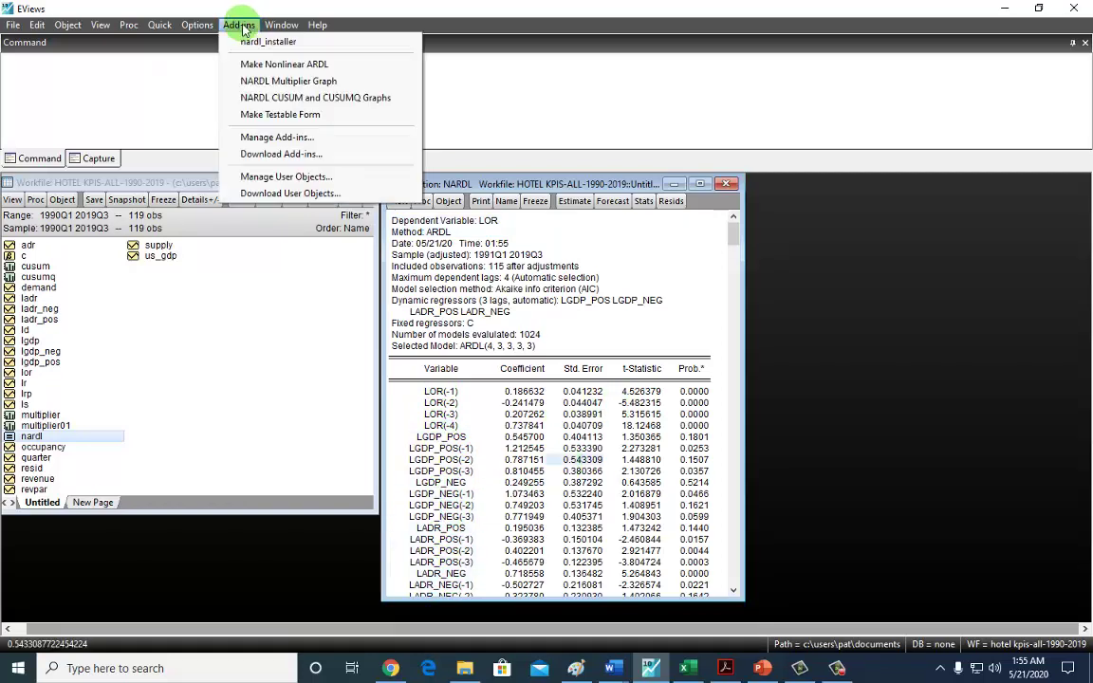
Generate the LGDP and LADR multiplier graphs, then separate them and enlarge MULTIPLIER02
click(282, 83)
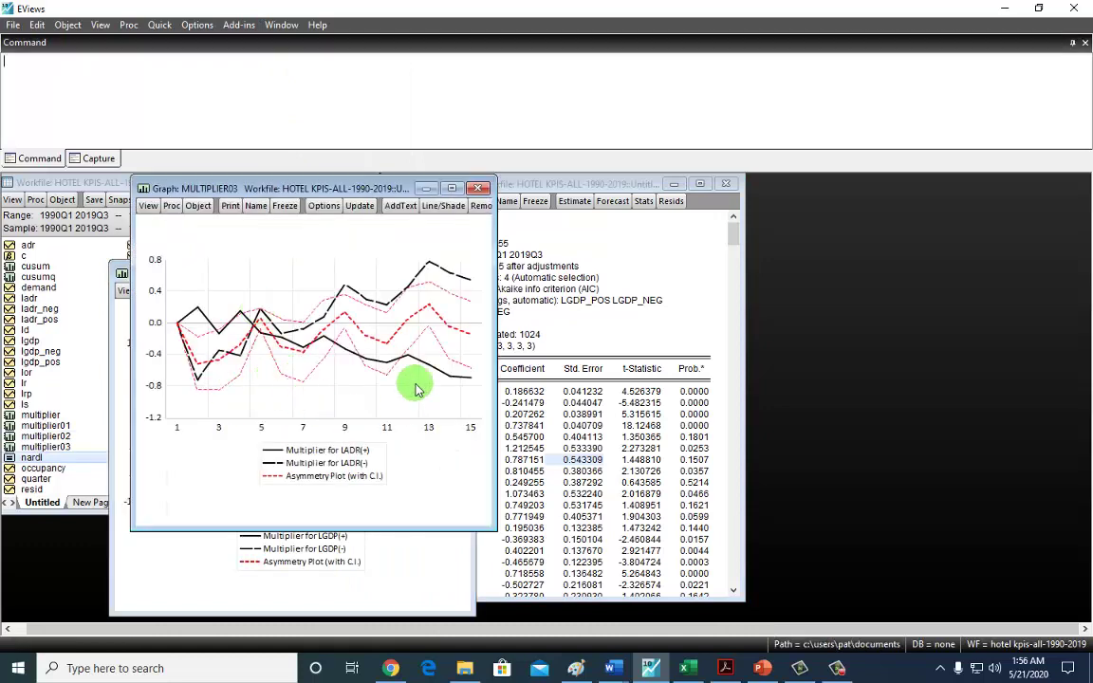
drag(294, 190, 796, 226)
drag(325, 273, 352, 199)
drag(500, 539, 789, 599)
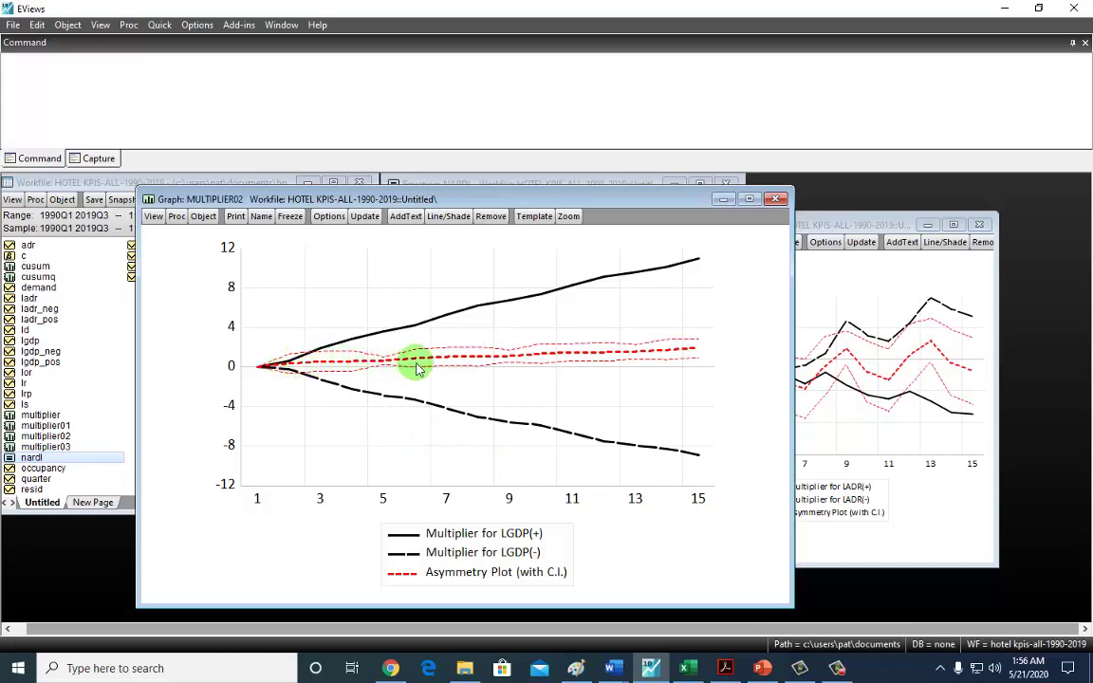
mouse_move(636, 362)
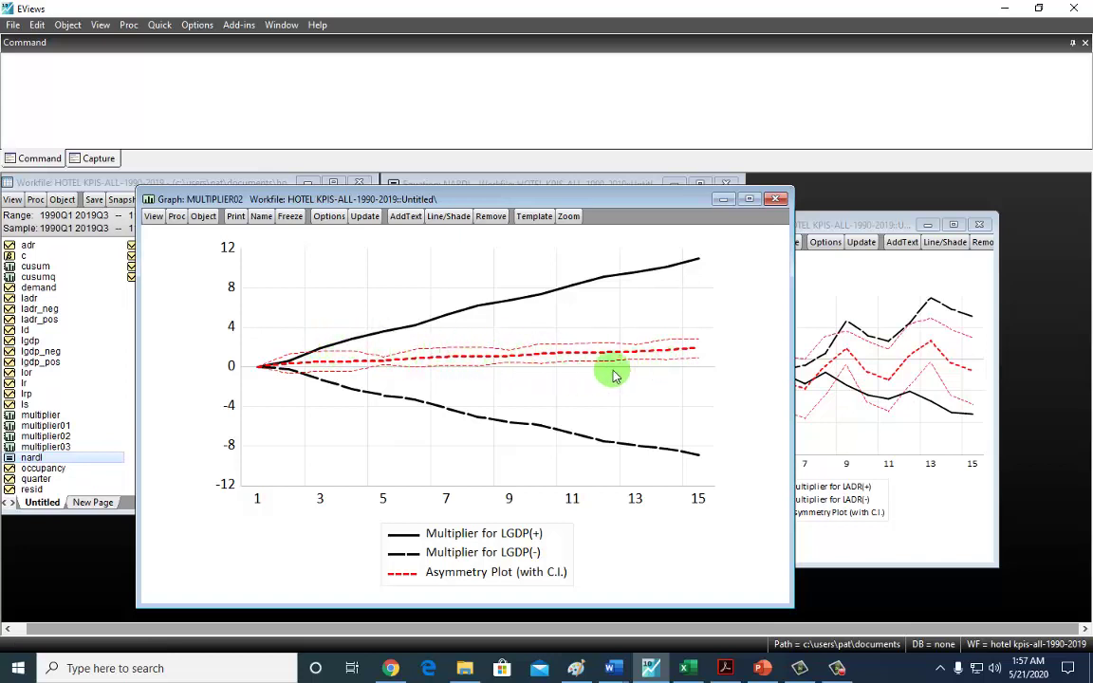
mouse_move(650, 371)
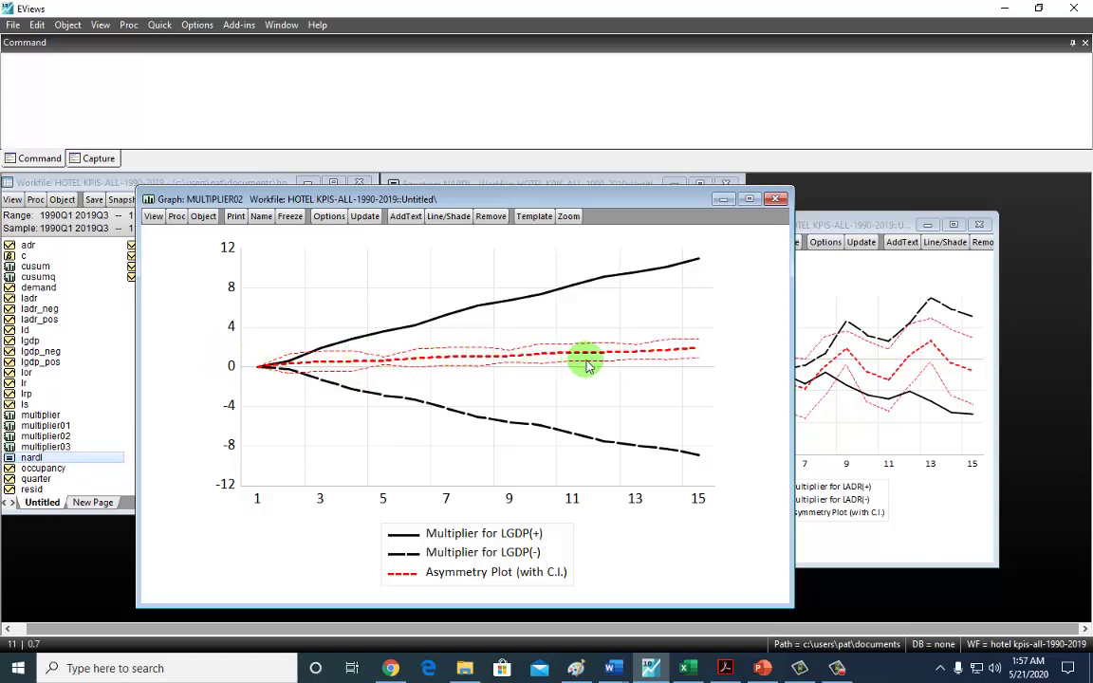
mouse_move(586, 364)
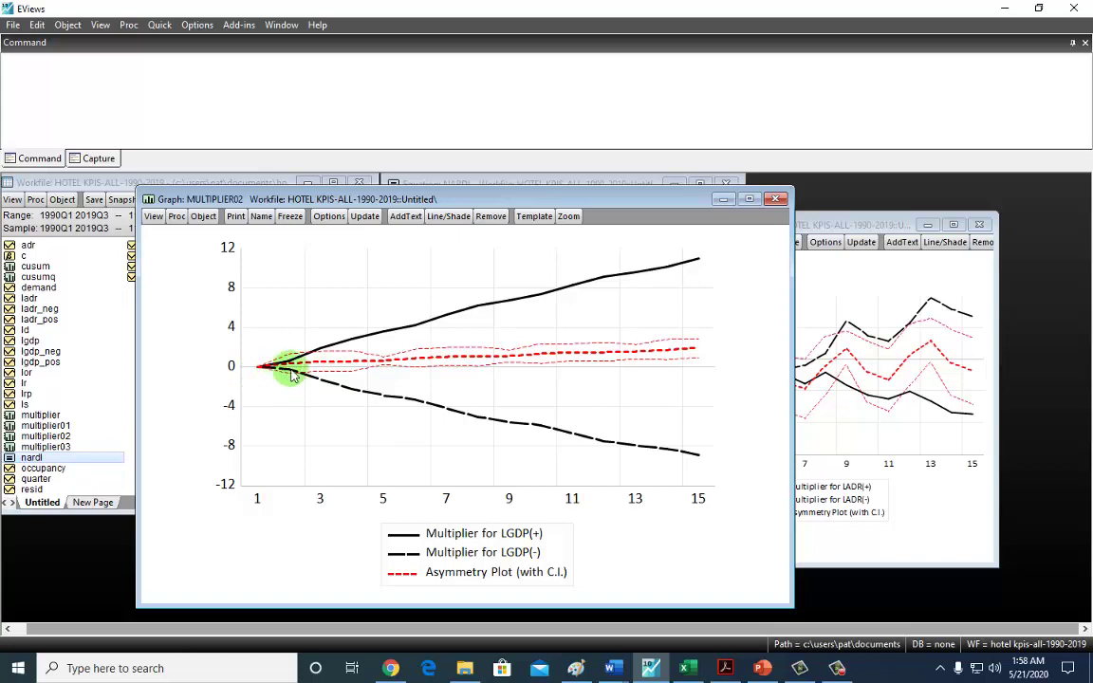
mouse_move(281, 373)
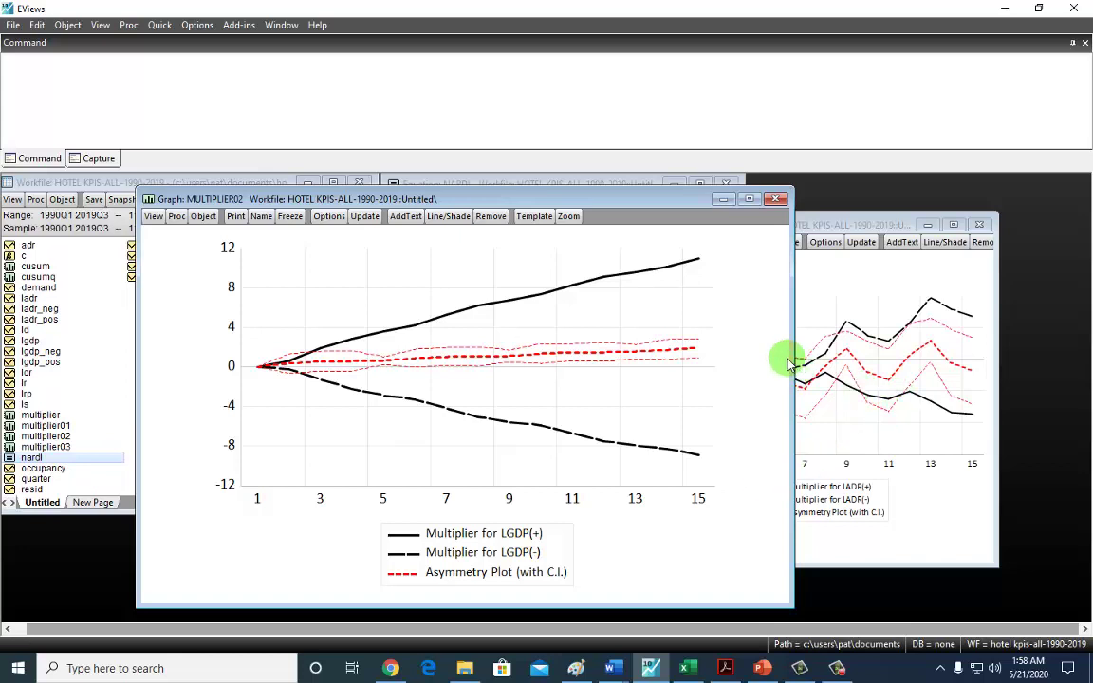
mouse_move(700, 263)
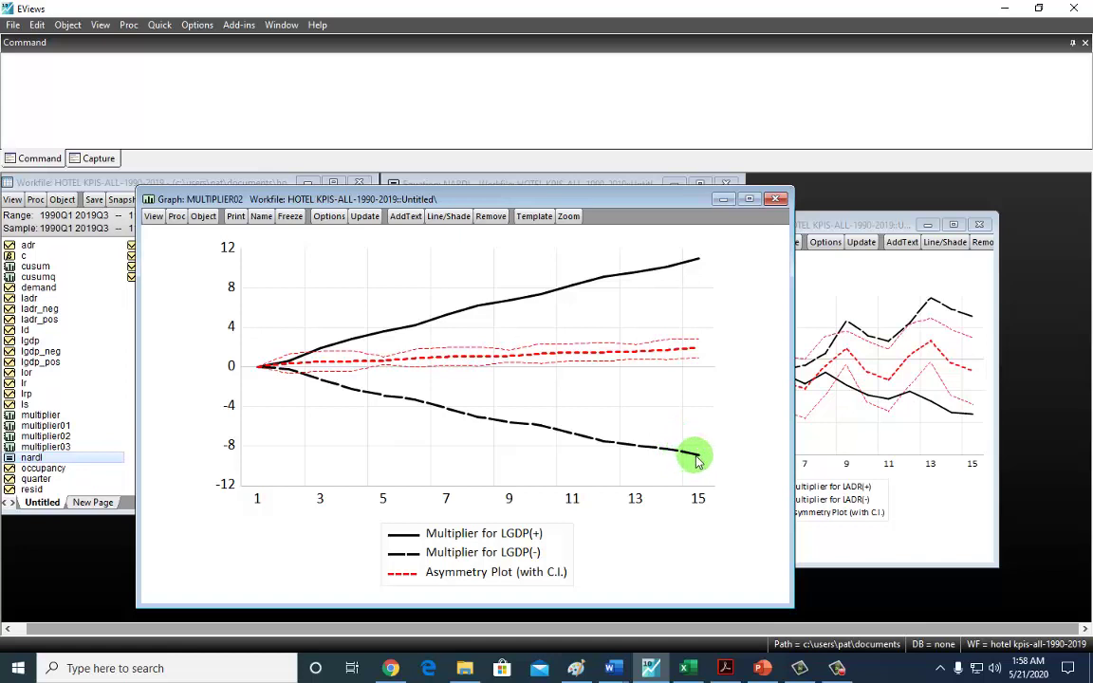
mouse_move(698, 457)
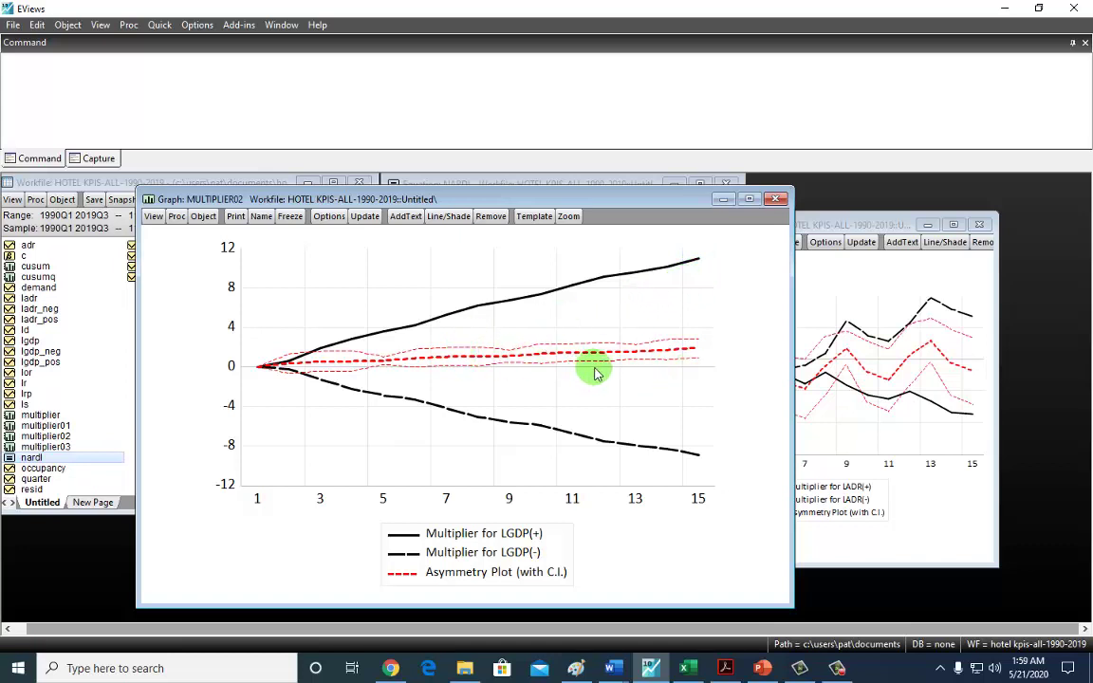
mouse_move(602, 374)
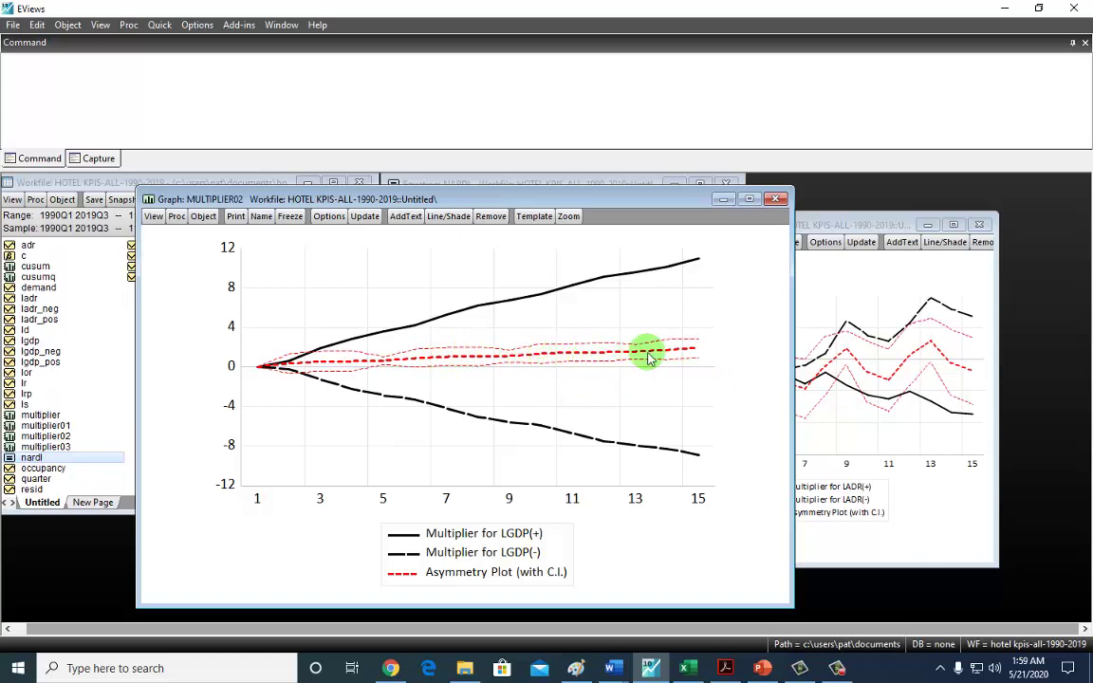
mouse_move(702, 344)
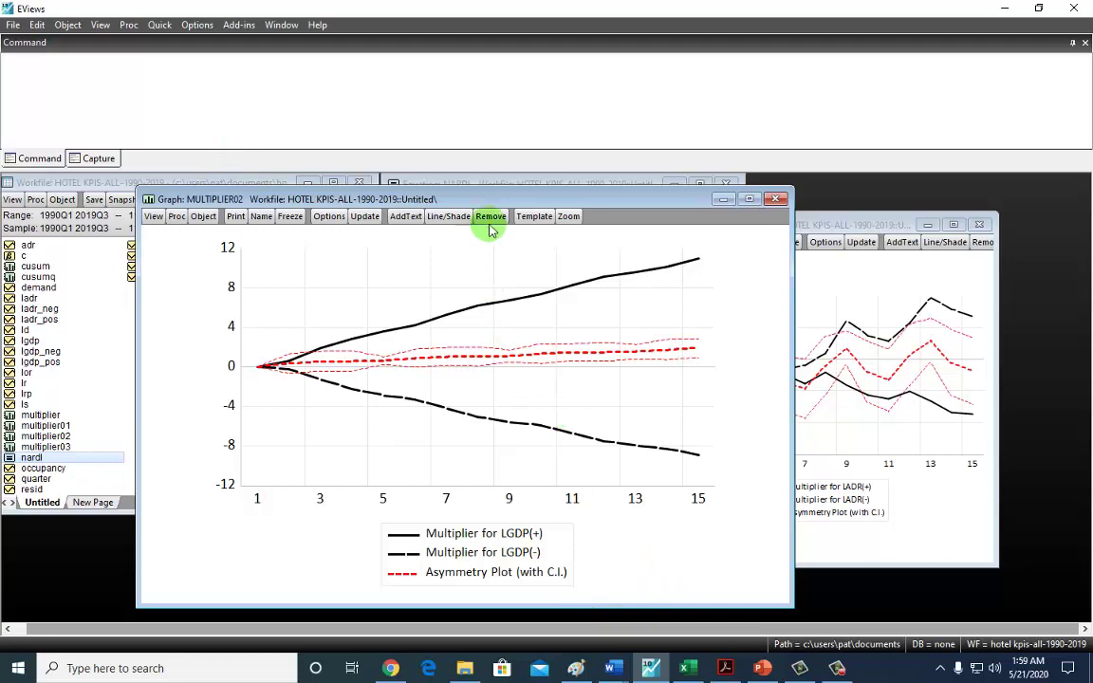
Create the CUSUM01 and CUSUMQ01 graphs from the NARDL equation with the Add-ins tool
drag(481, 198, 688, 307)
click(577, 245)
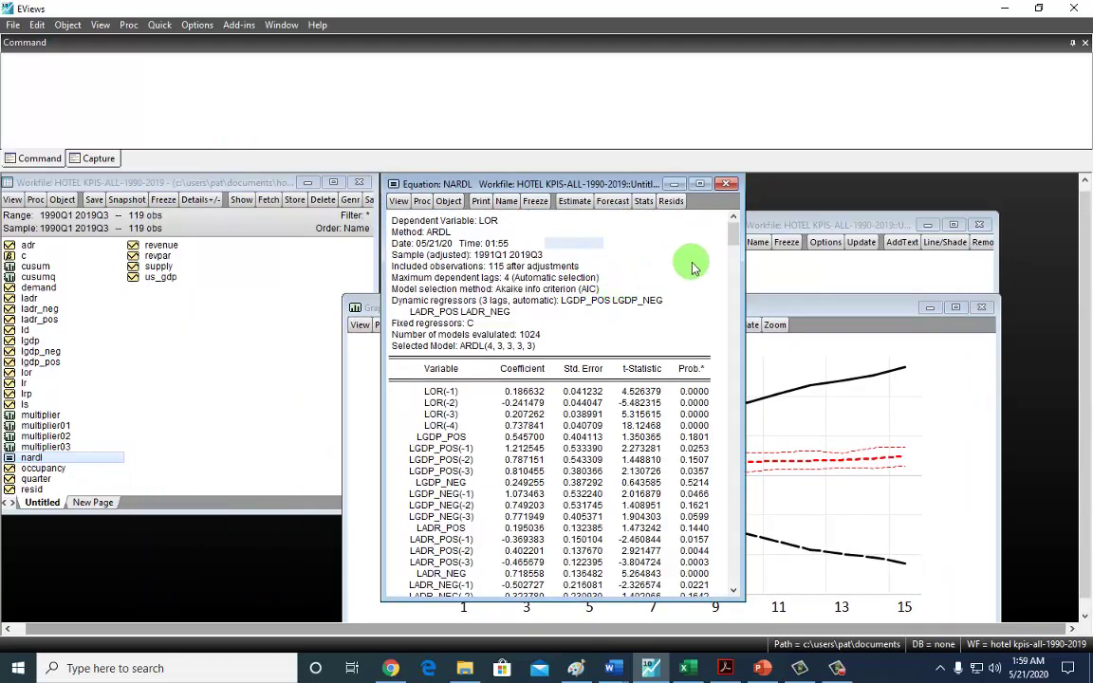
click(241, 26)
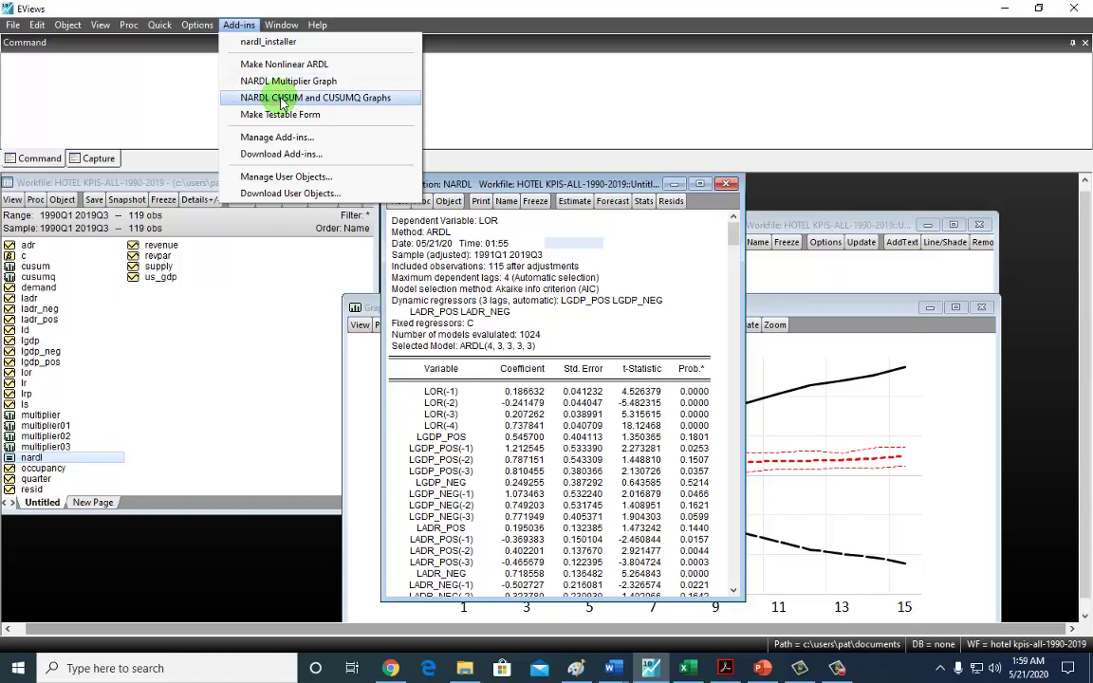
click(344, 98)
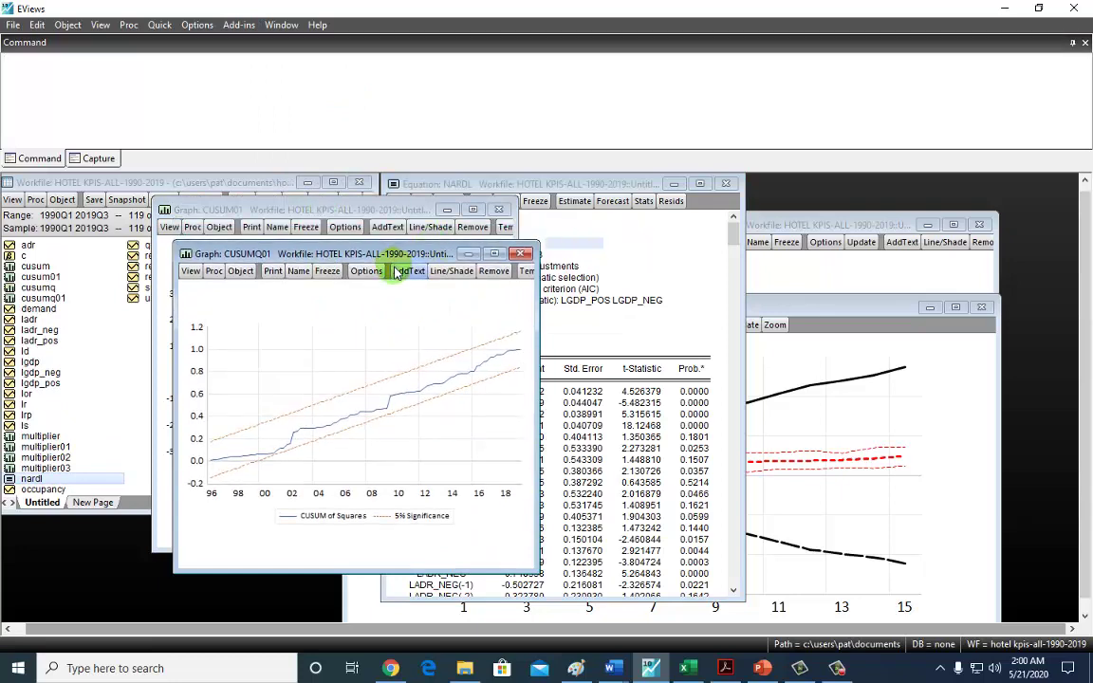
Drag the CUSUMQ01 graph to the right so the CUSUM01 plot is visible
drag(395, 254, 799, 215)
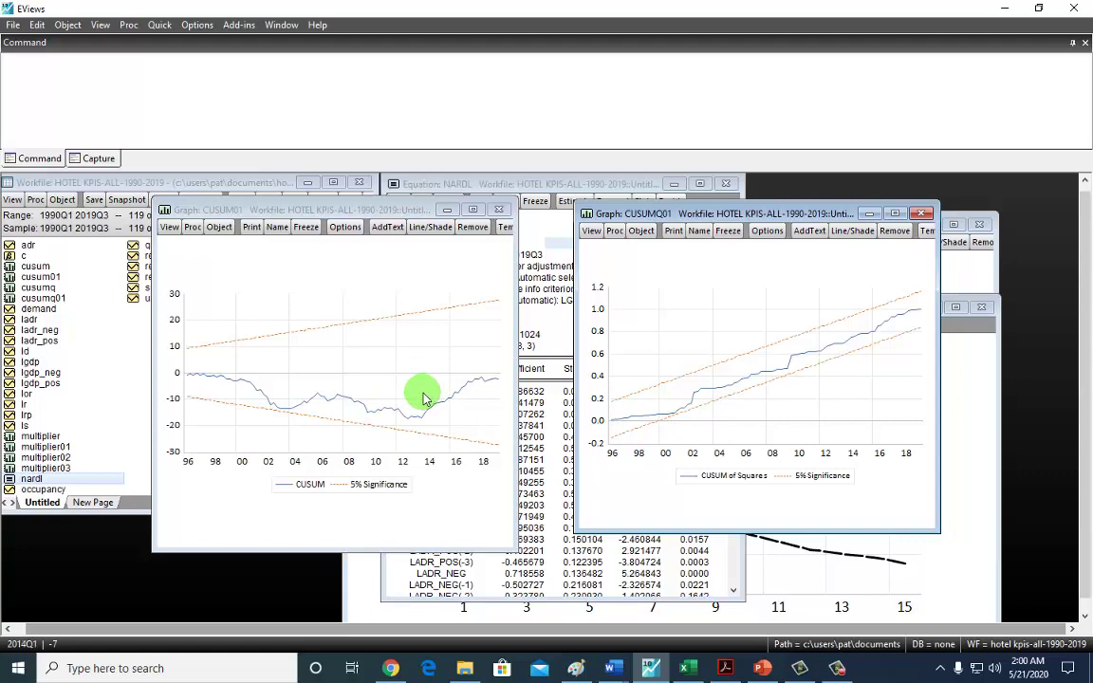
Run a Breusch-Pagan-Godfrey heteroskedasticity test, yielding F-statistic 0.760753 with Prob. F 0.7524
click(536, 327)
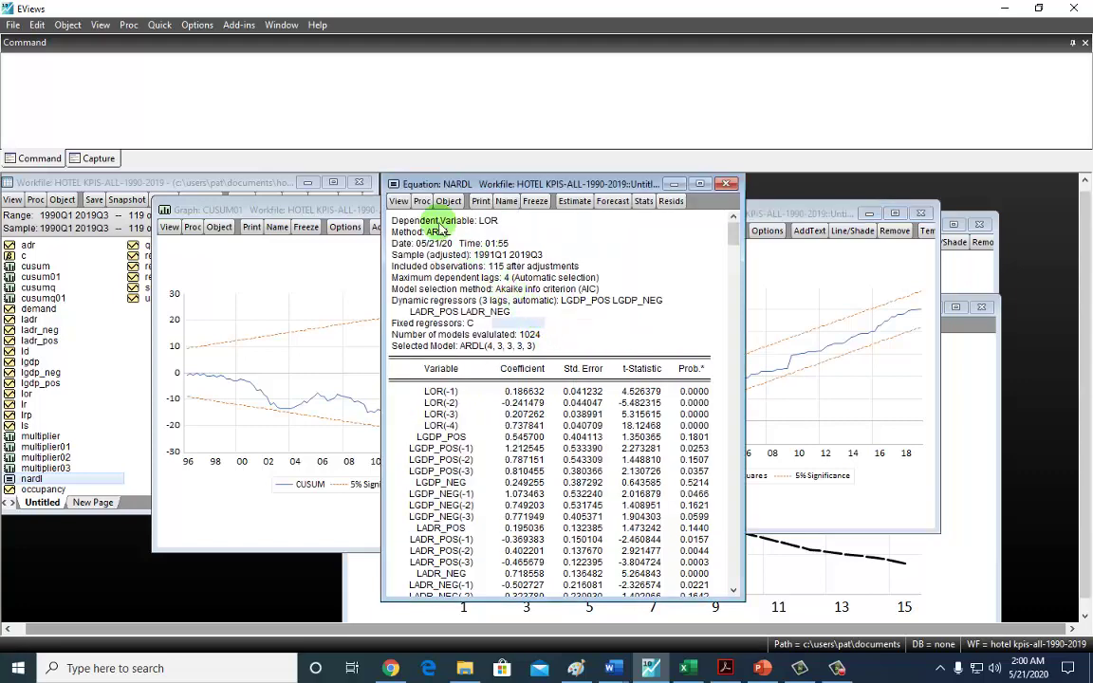
click(399, 203)
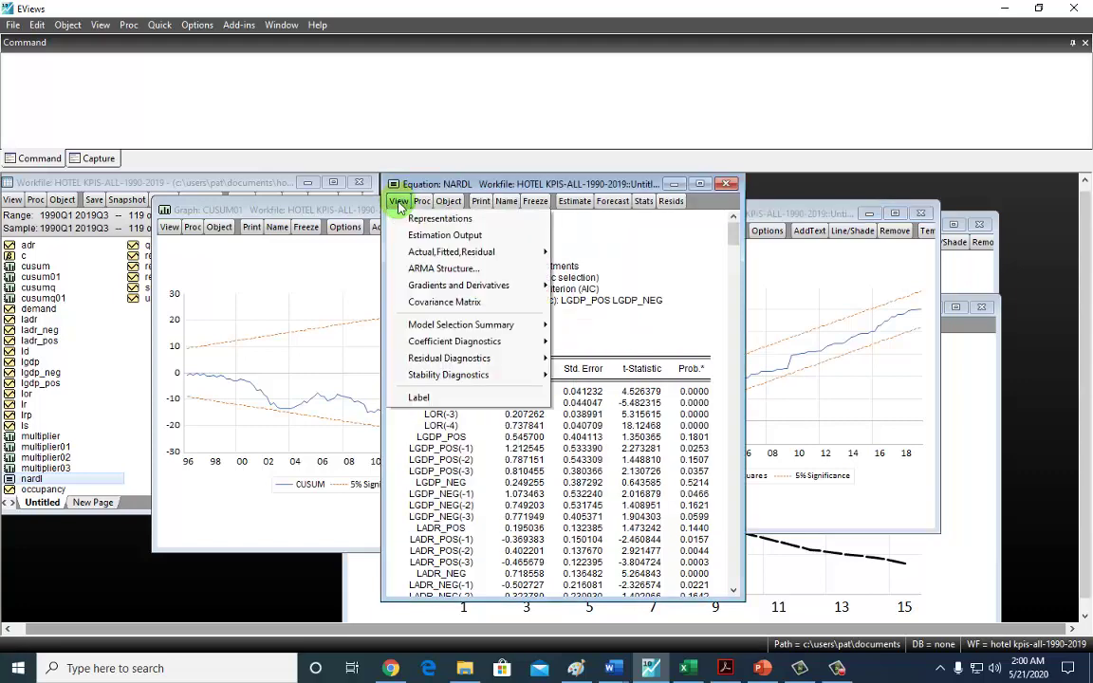
mouse_move(417, 358)
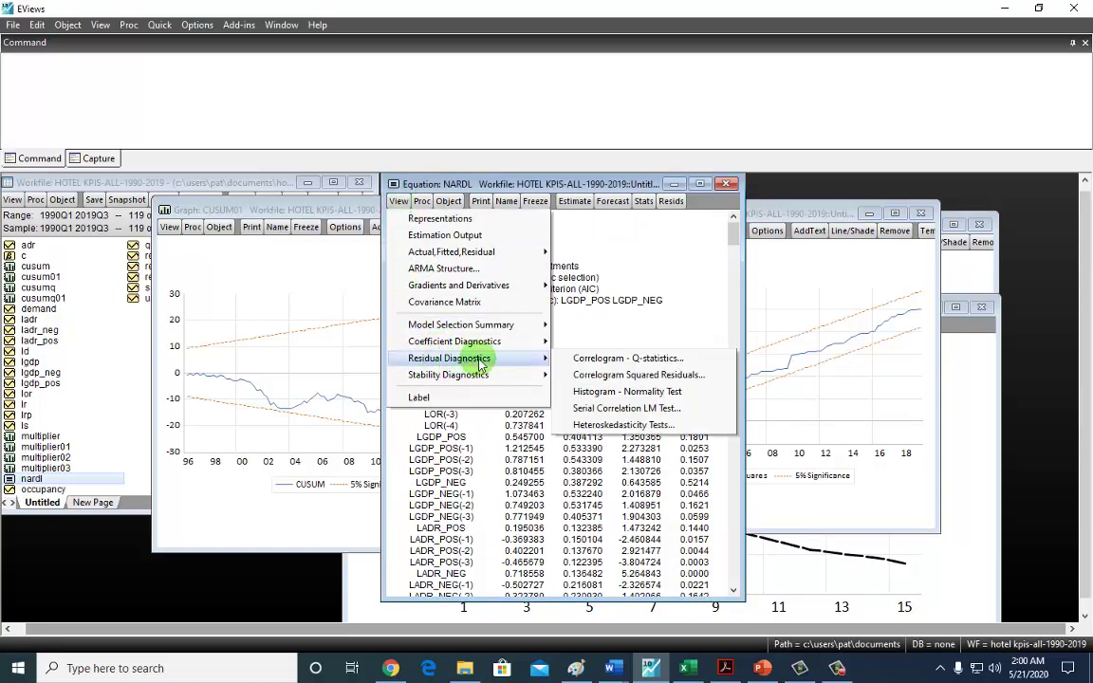
click(598, 425)
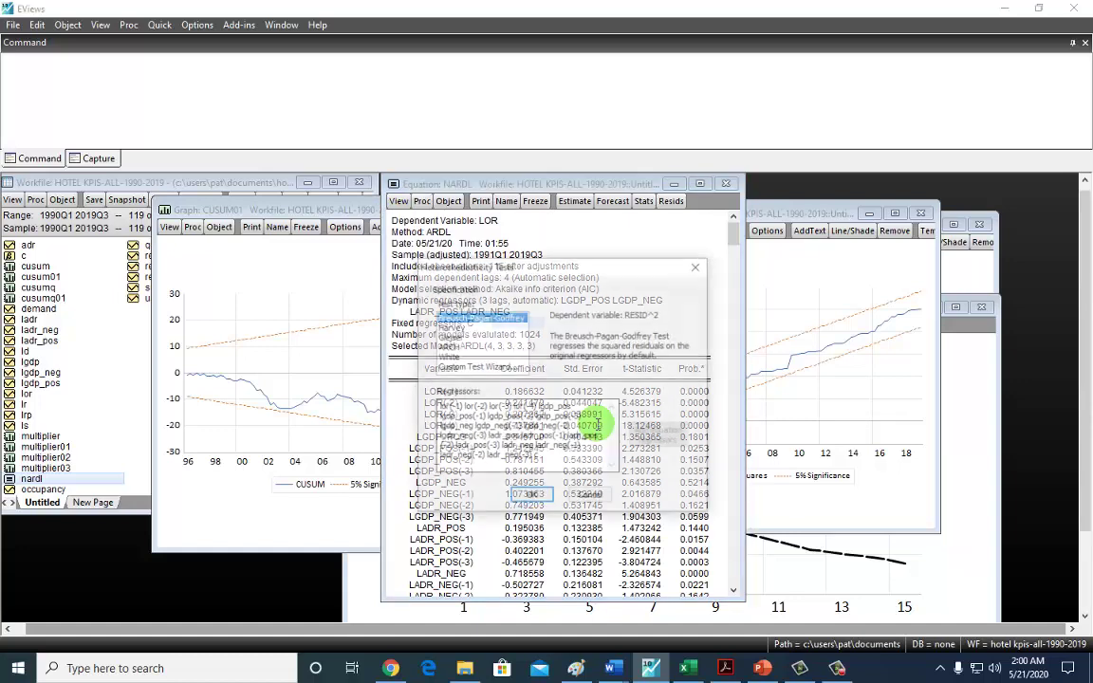
click(528, 497)
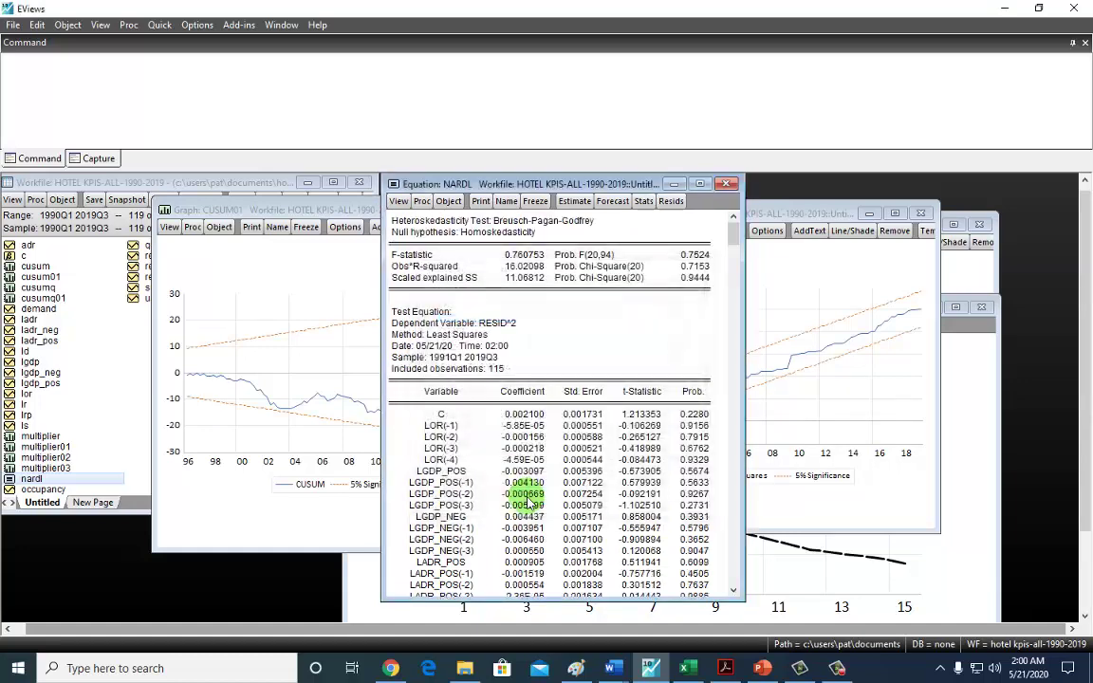
click(688, 261)
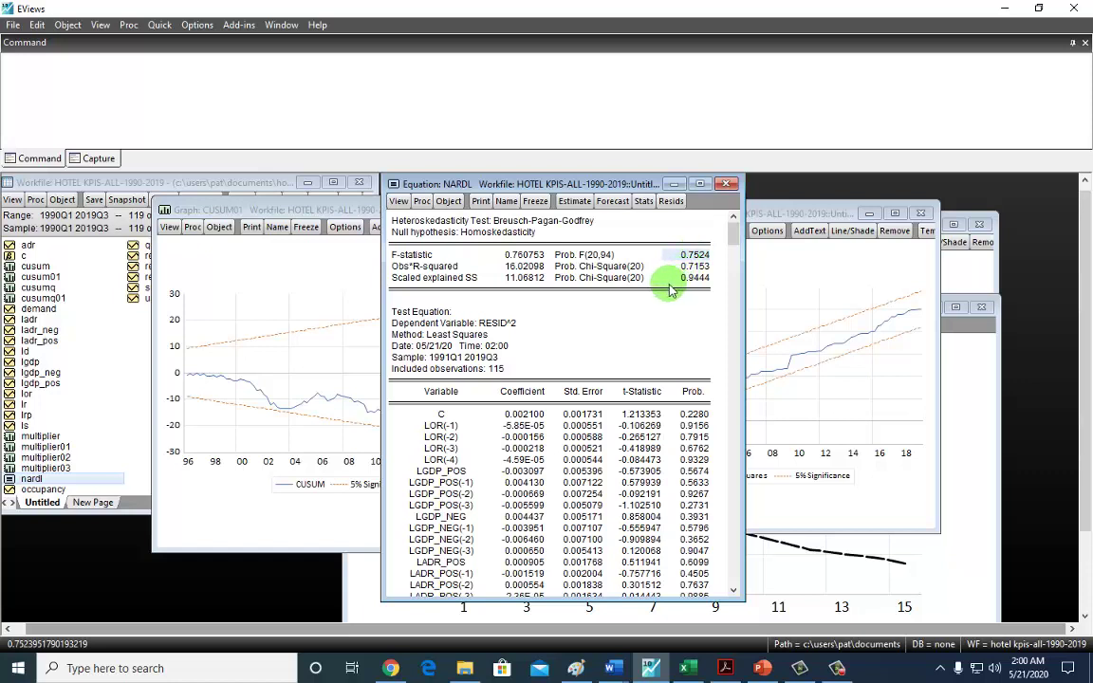
drag(395, 228, 506, 238)
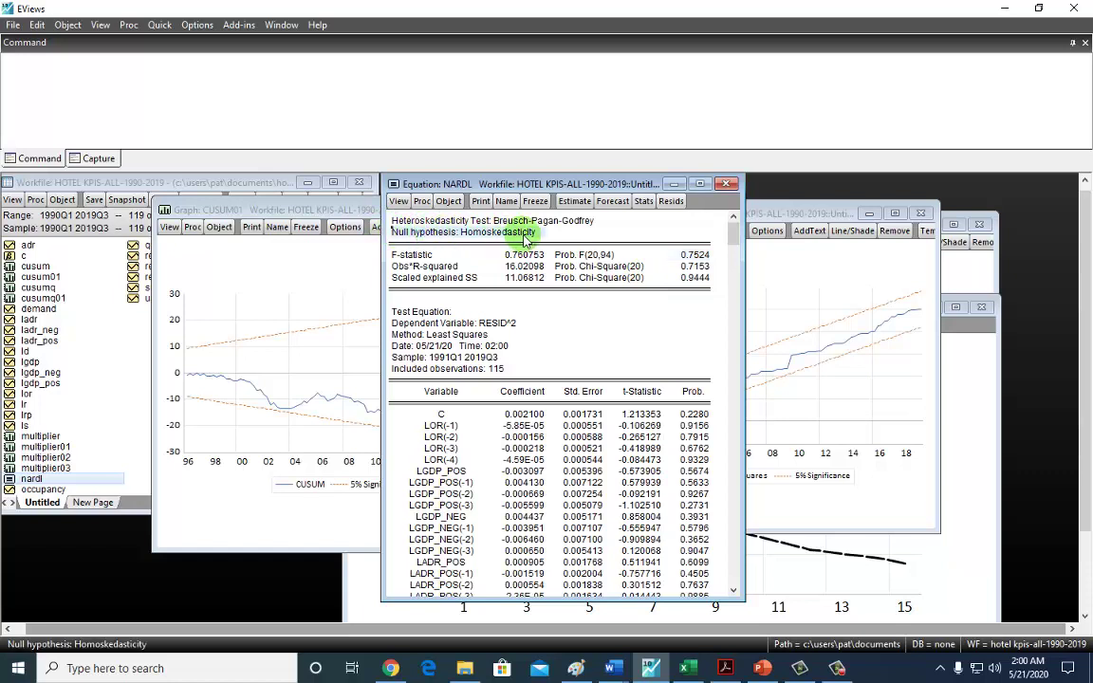
Display the residual histogram with Jarque-Bera 2.118168 and probability 0.346773
click(398, 203)
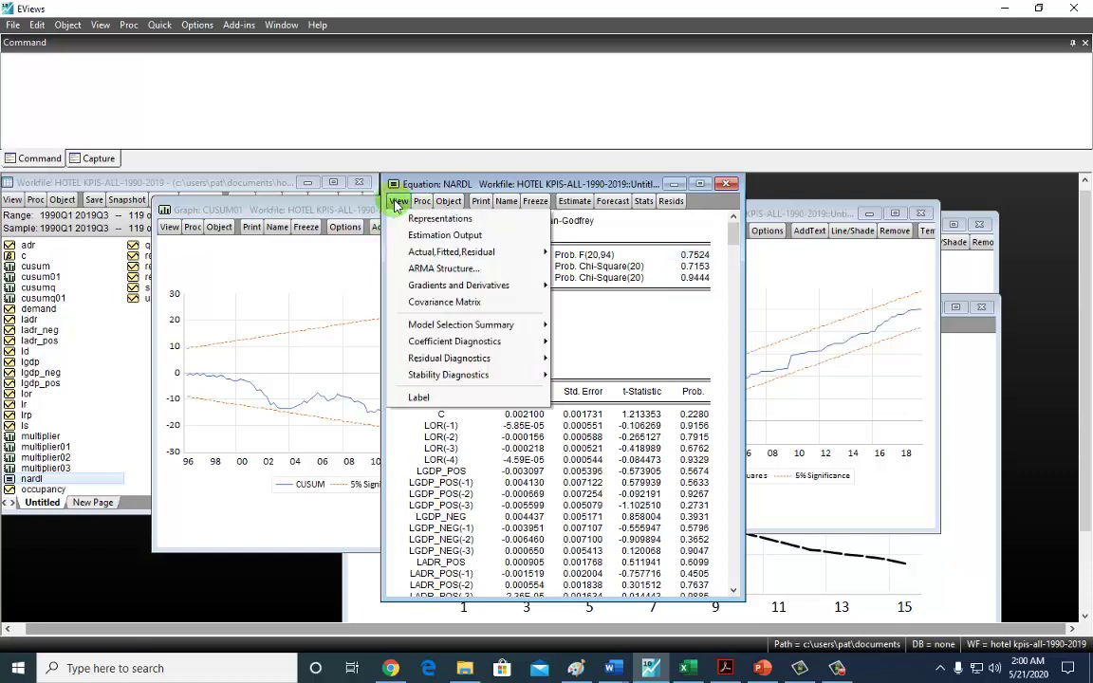
mouse_move(433, 344)
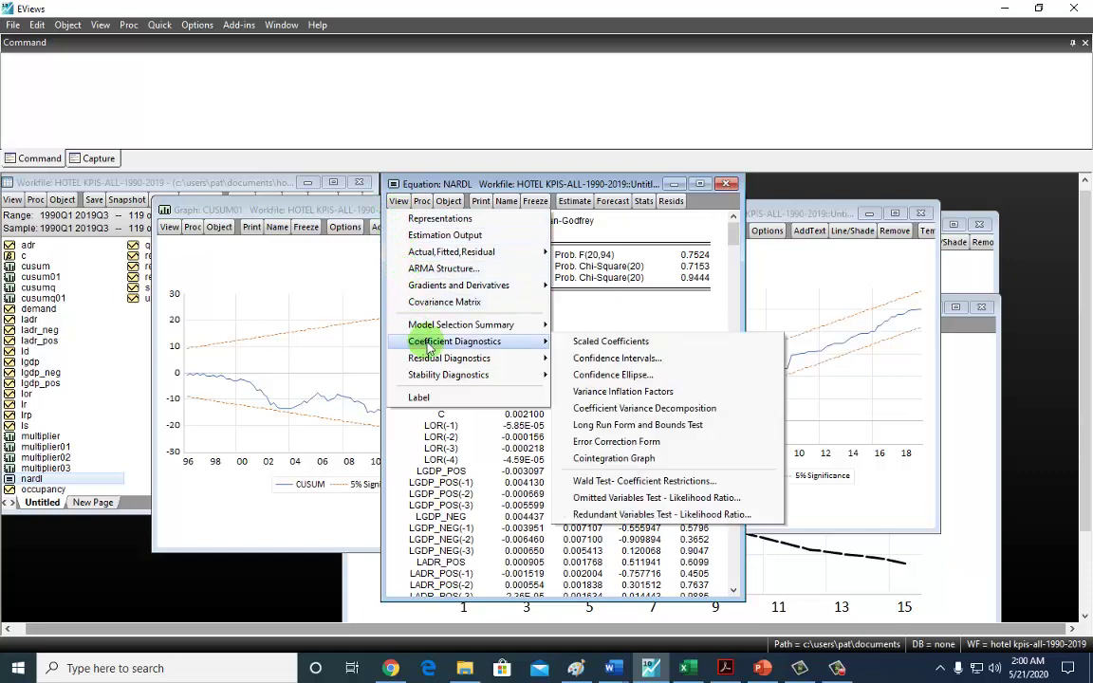
mouse_move(475, 359)
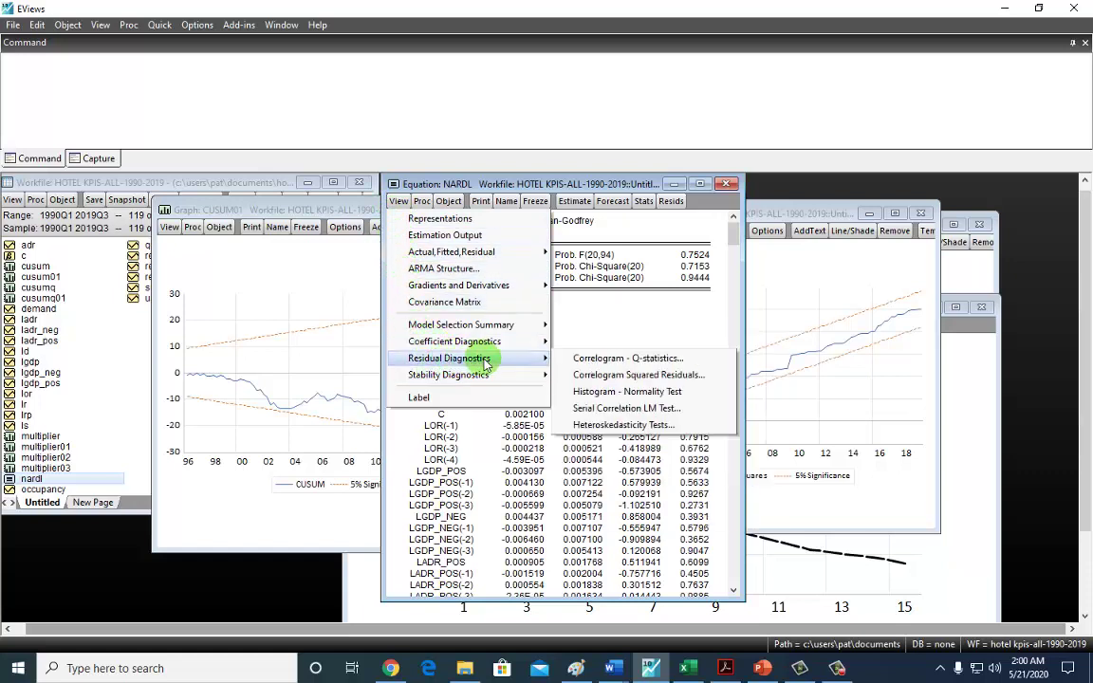
click(634, 396)
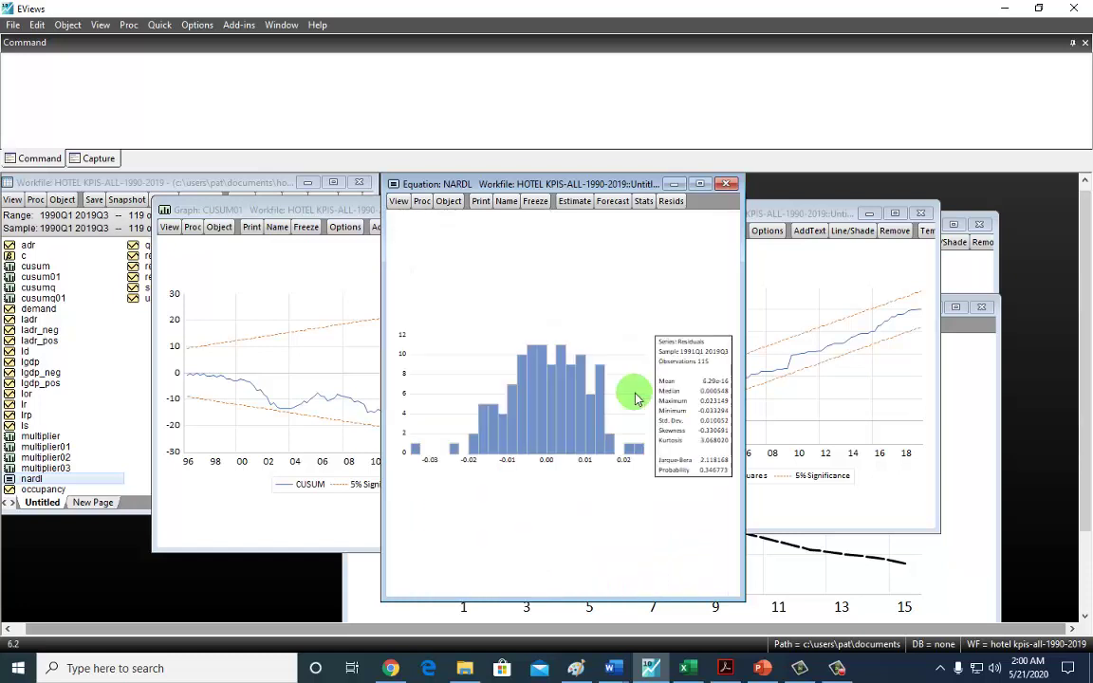
click(713, 476)
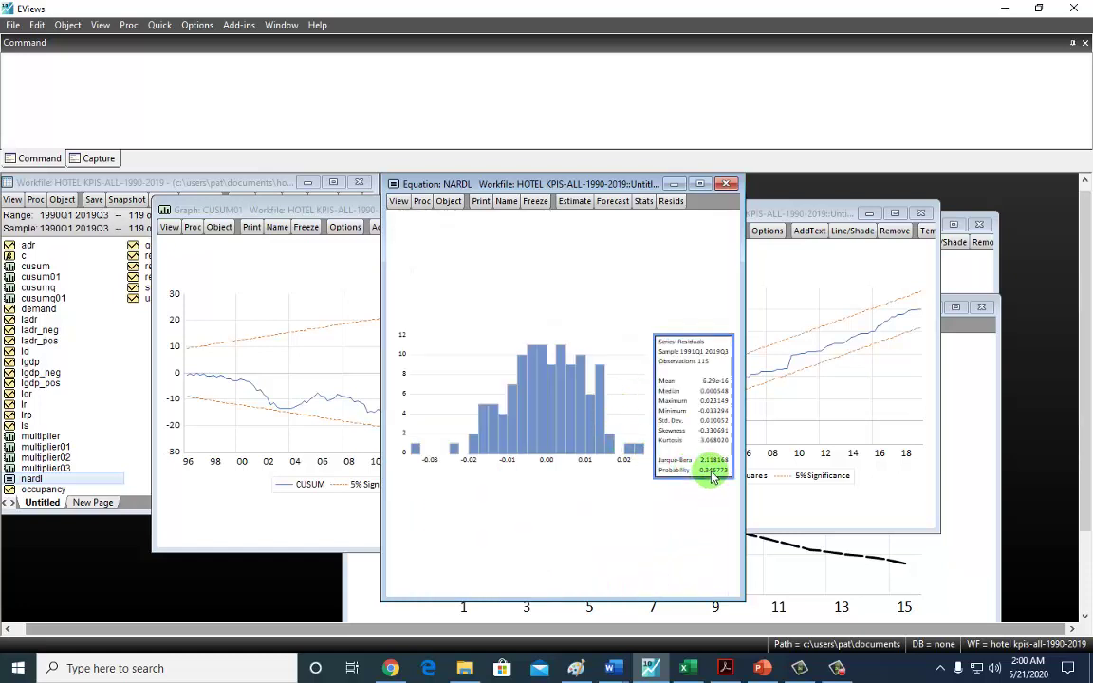